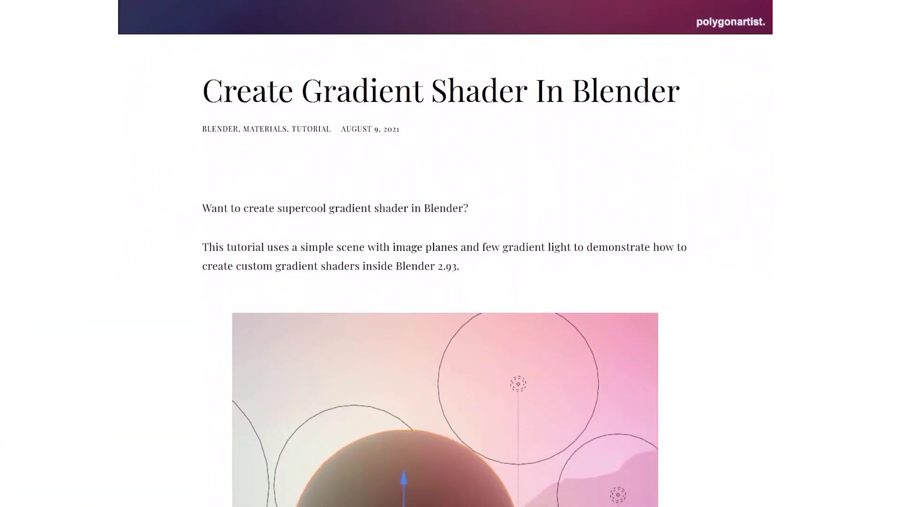
- Give the sphere a new material 'Gradient Sphere' with an Emission surface shader
{"action": "scroll", "coordinate": [451, 254], "scroll_direction": "down", "scroll_amount": 13}
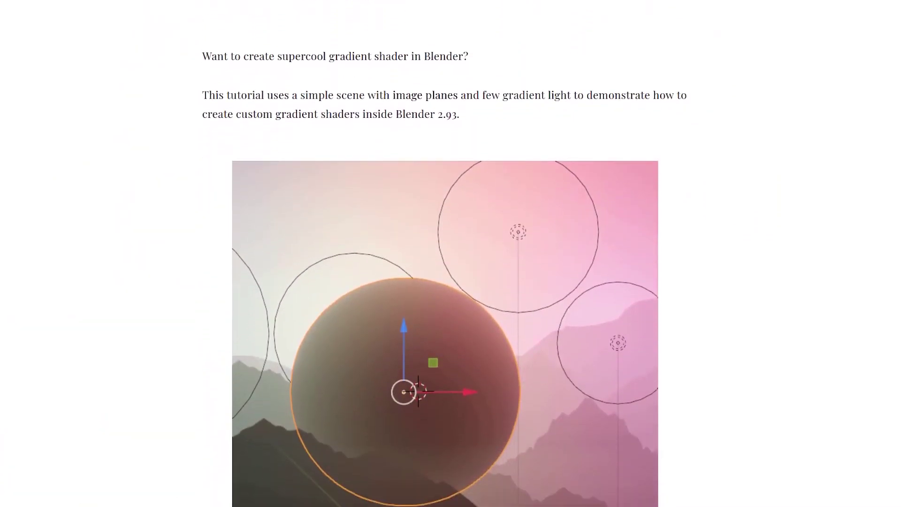
{"action": "scroll", "coordinate": [445, 253], "scroll_direction": "down", "scroll_amount": 13}
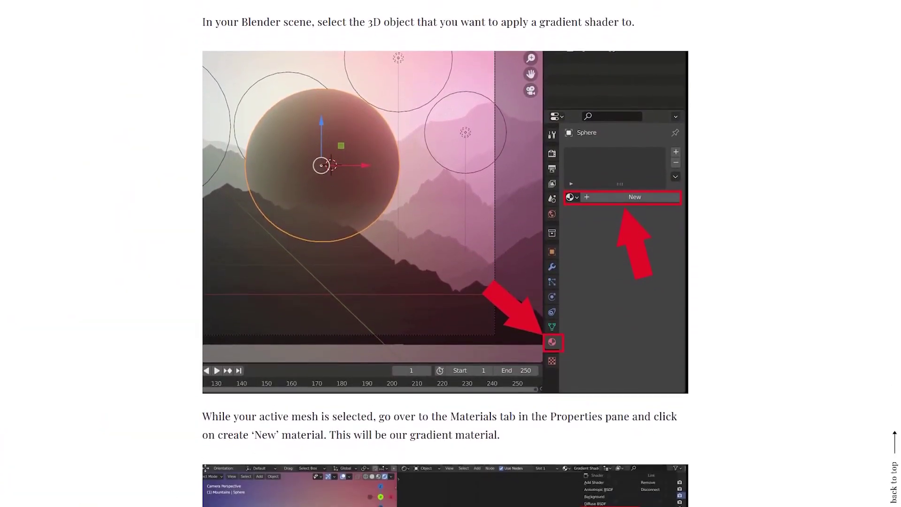
{"action": "scroll", "coordinate": [445, 254], "scroll_direction": "down", "scroll_amount": 13}
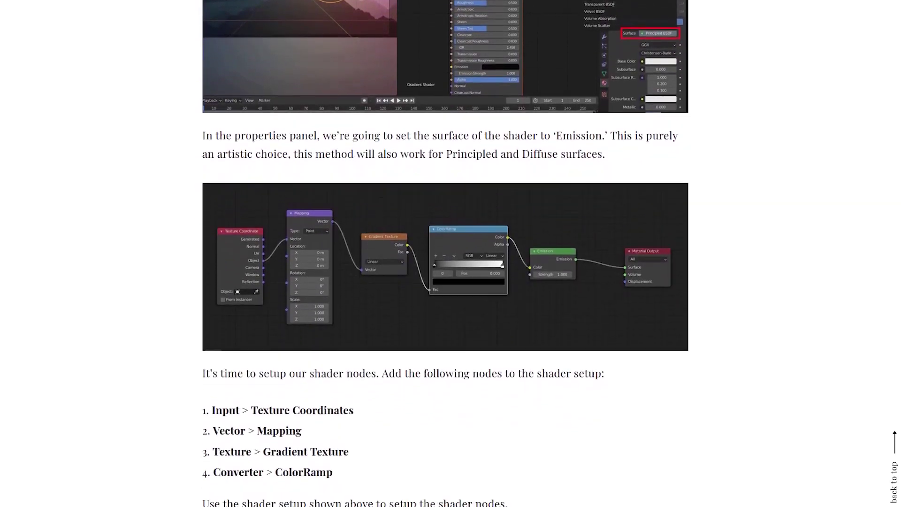
{"action": "scroll", "coordinate": [445, 253], "scroll_direction": "down", "scroll_amount": 4}
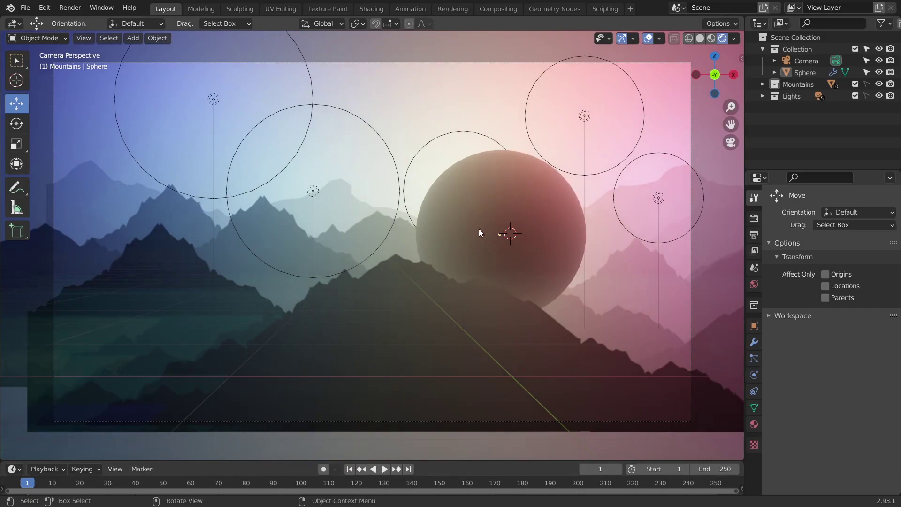
{"action": "left_click", "coordinate": [525, 262]}
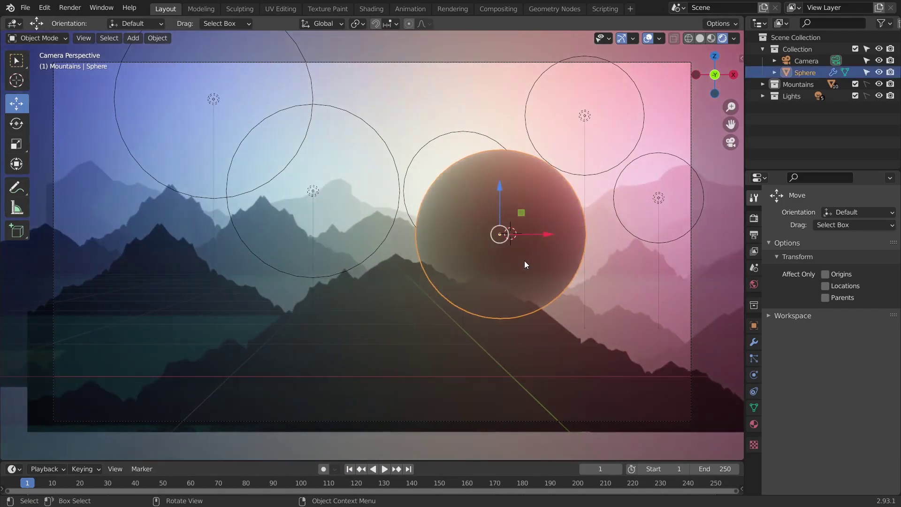
{"action": "left_click", "coordinate": [758, 428]}
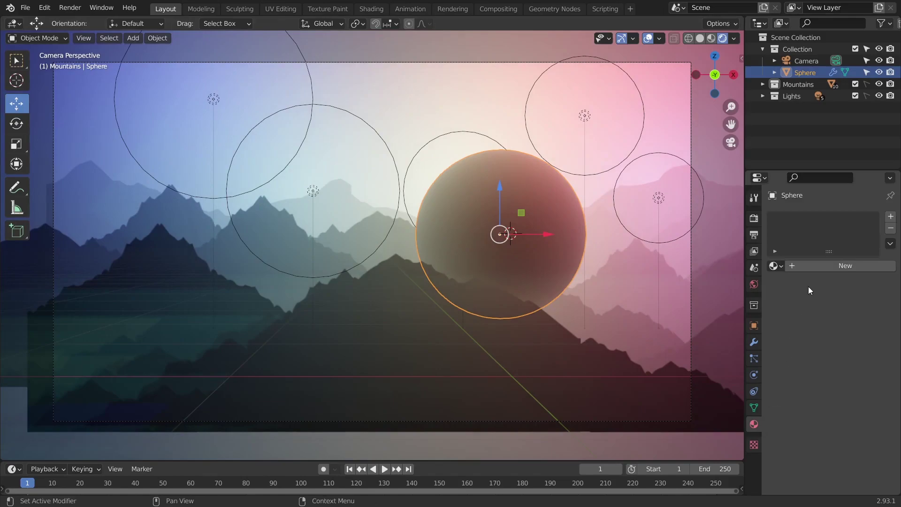
{"action": "left_click", "coordinate": [813, 268]}
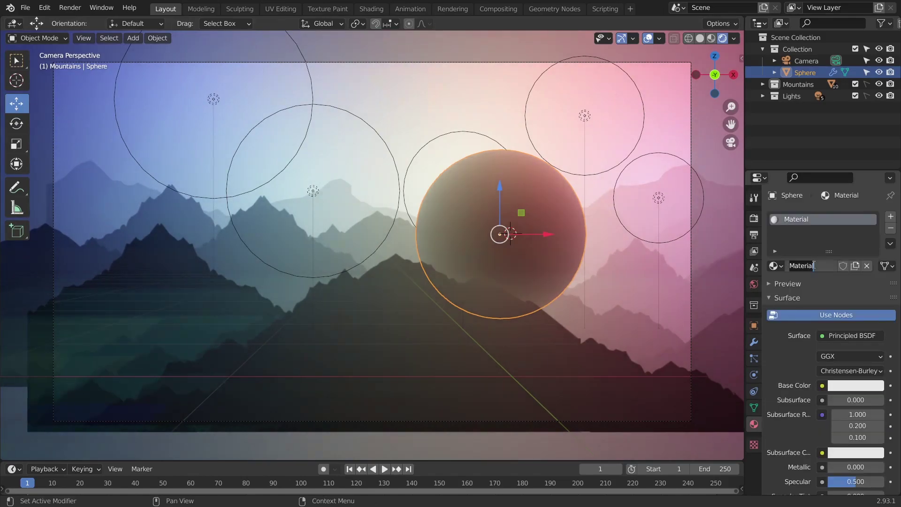
{"action": "type", "text": "Gradient Sphere"}
{"action": "key", "text": "Return"}
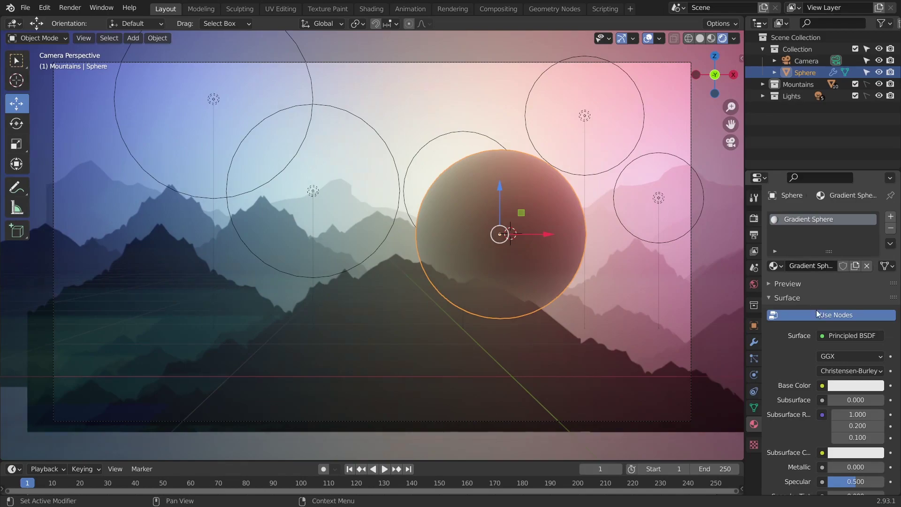
{"action": "left_click", "coordinate": [835, 333]}
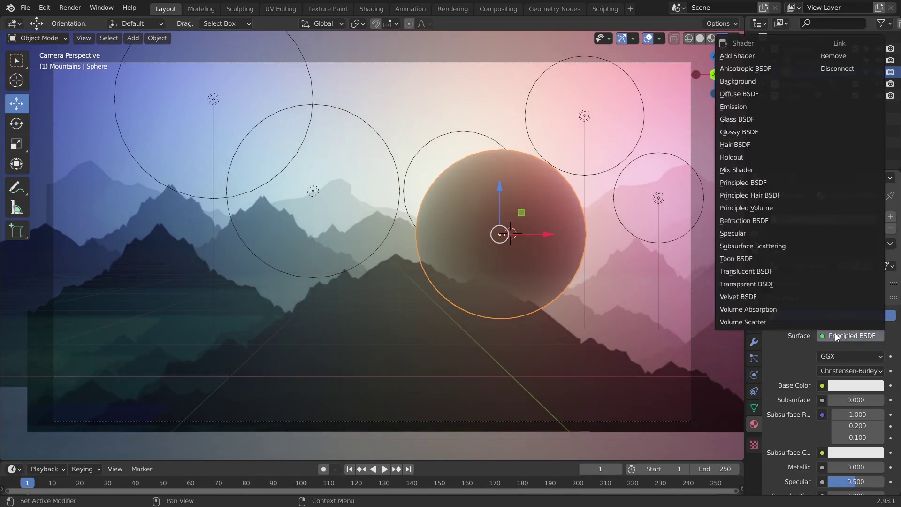
{"action": "left_click", "coordinate": [738, 106]}
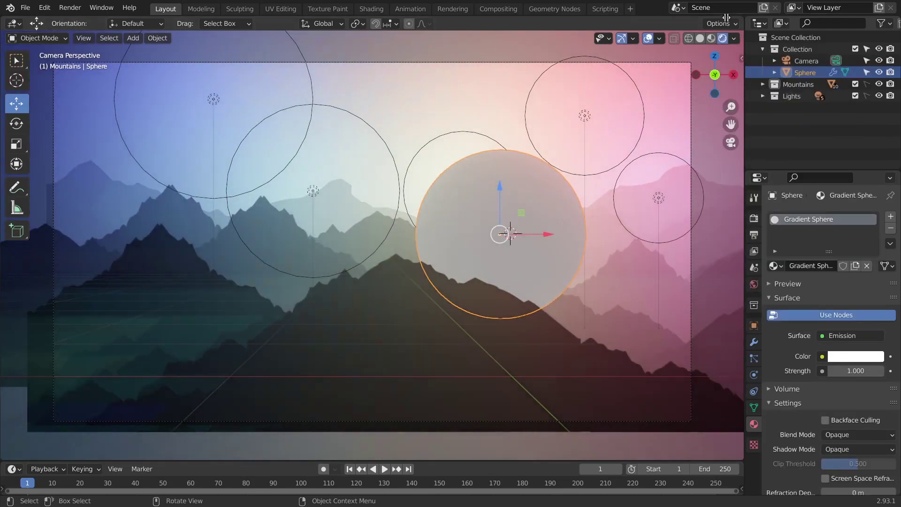
- Split the 3D view and make the new area a Shader Editor with its sidebar hidden
{"action": "left_click_drag", "start_coordinate": [741, 18], "coordinate": [379, 59]}
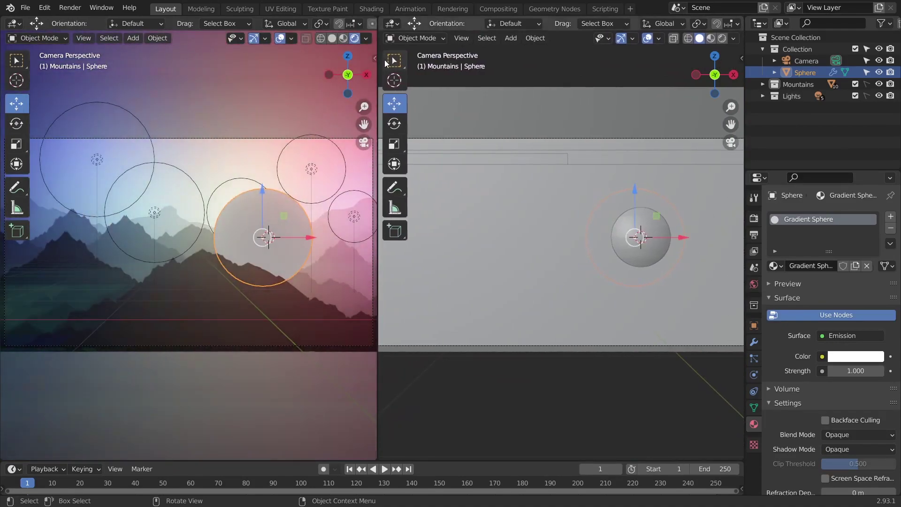
{"action": "left_click", "coordinate": [399, 26]}
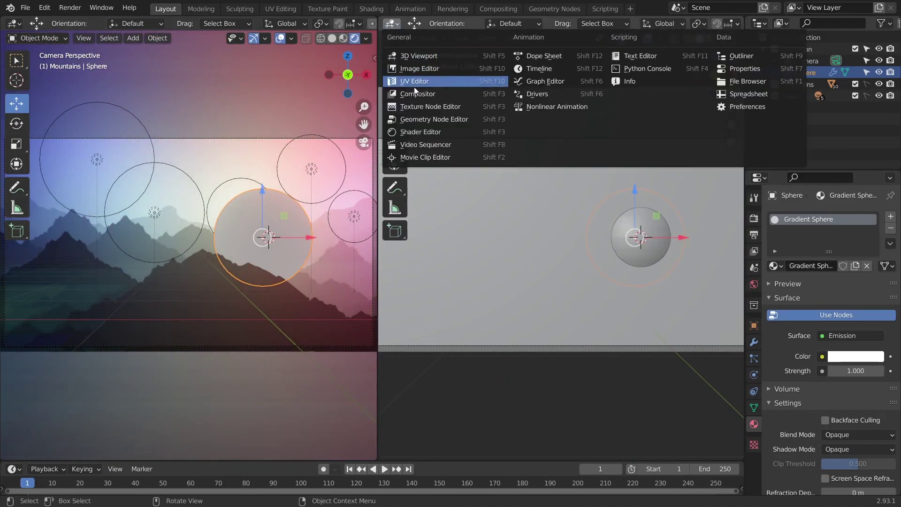
{"action": "left_click", "coordinate": [412, 131]}
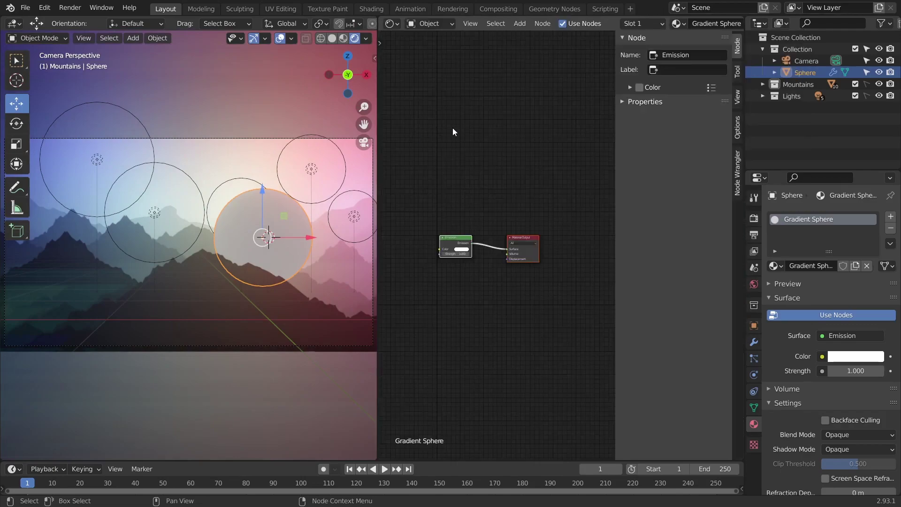
{"action": "key", "text": "n"}
{"action": "scroll", "coordinate": [541, 248], "scroll_direction": "up", "scroll_amount": 3}
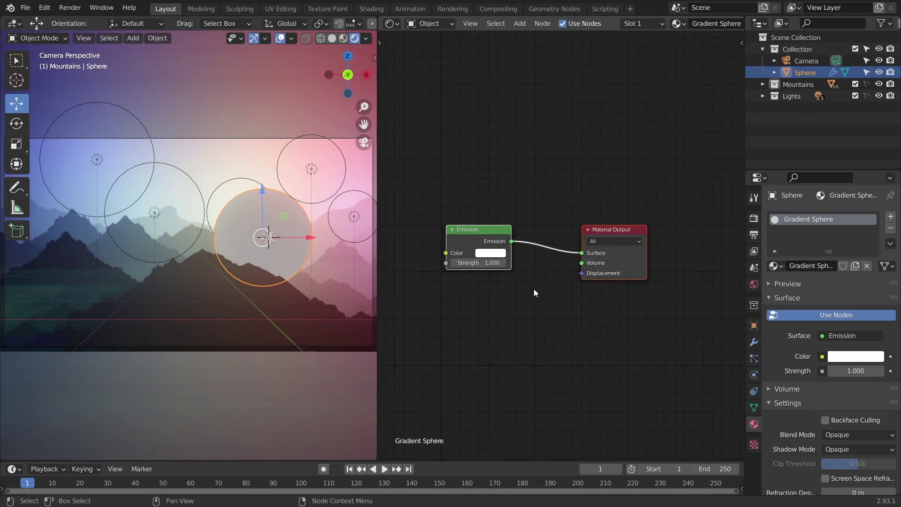
- Maximize the node editor and place a Texture Coordinate node at the upper left
{"action": "key", "text": "ctrl+space"}
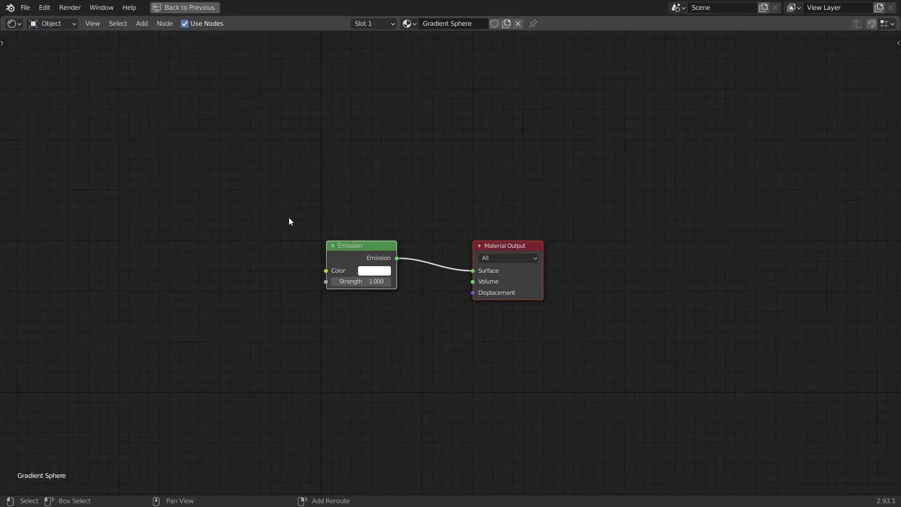
{"action": "middle_click_drag", "start_coordinate": [288, 221], "coordinate": [598, 197], "text": "shift"}
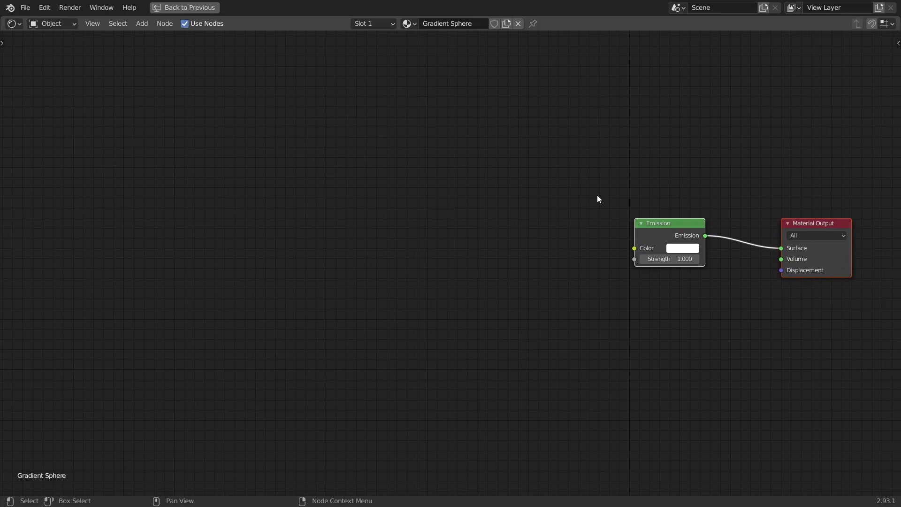
{"action": "key", "text": "shift+a"}
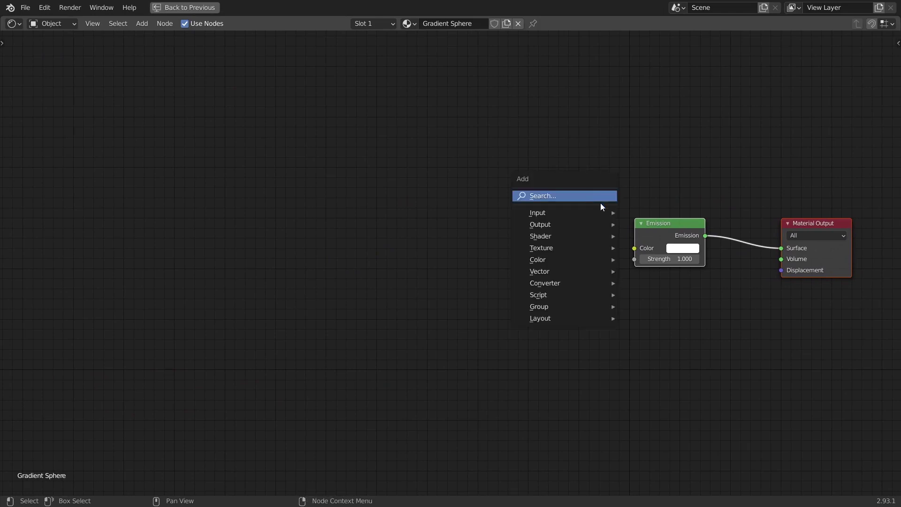
{"action": "mouse_move", "coordinate": [604, 210]}
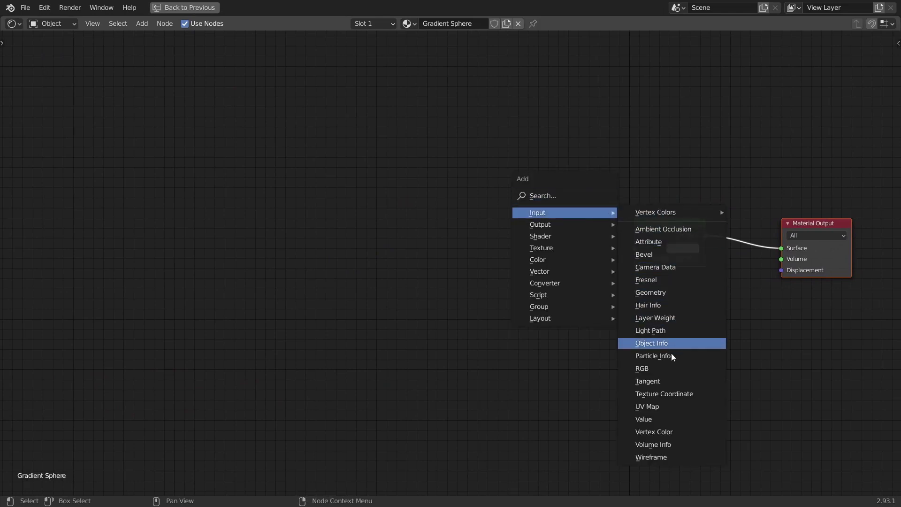
{"action": "left_click", "coordinate": [666, 396]}
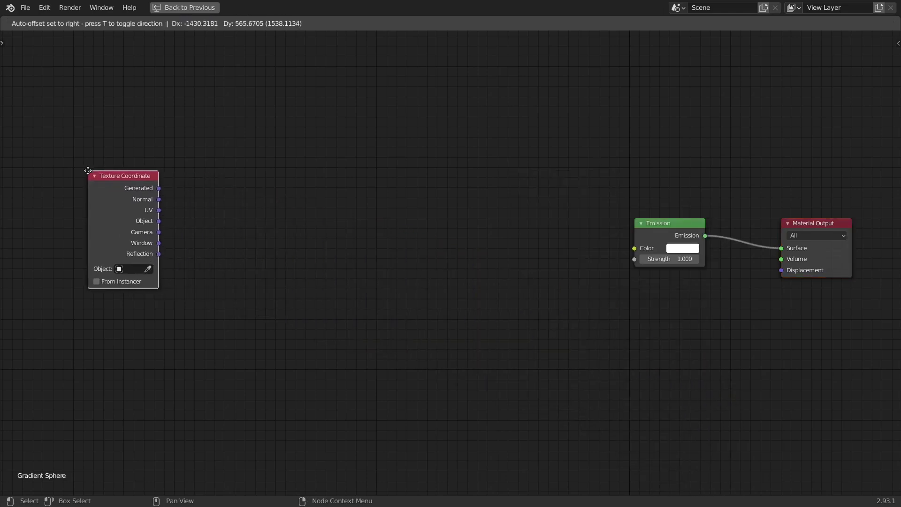
{"action": "left_click", "coordinate": [85, 182]}
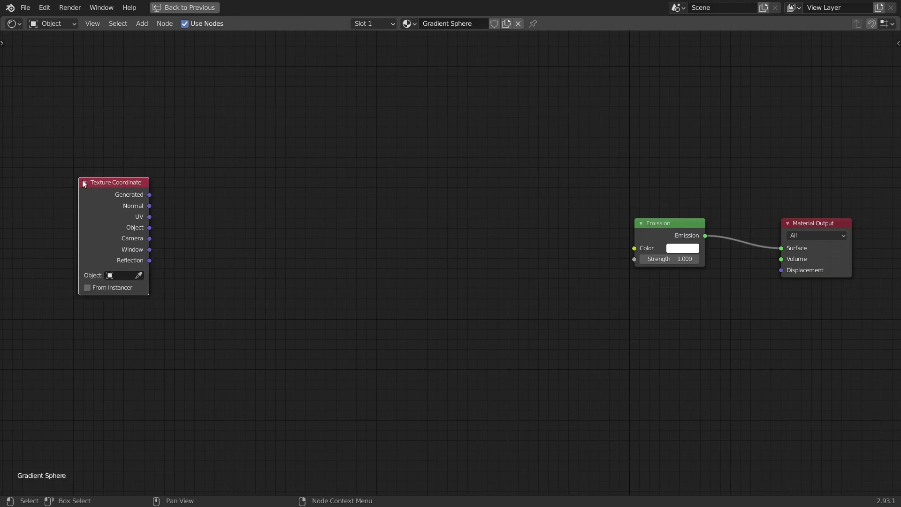
- Add a Mapping node fed by Texture Coordinate's Object output into its Vector input
{"action": "key", "text": "shift+a"}
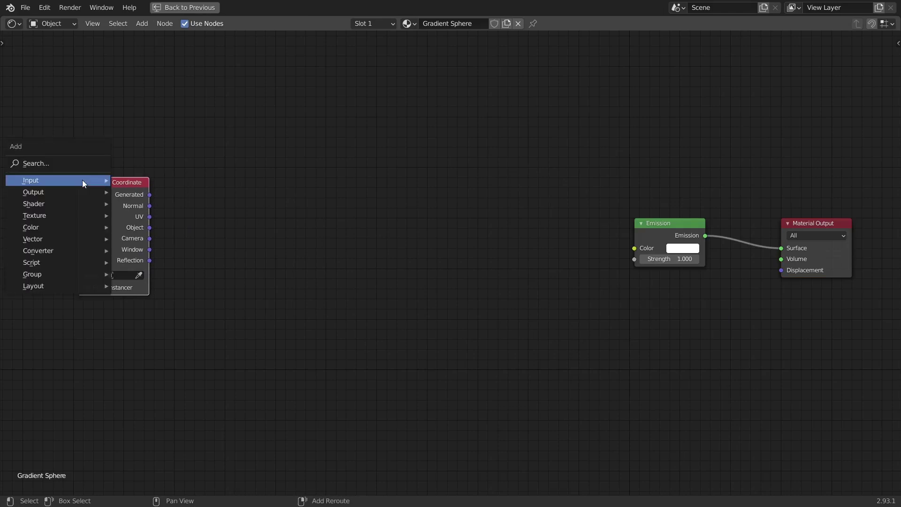
{"action": "mouse_move", "coordinate": [83, 181]}
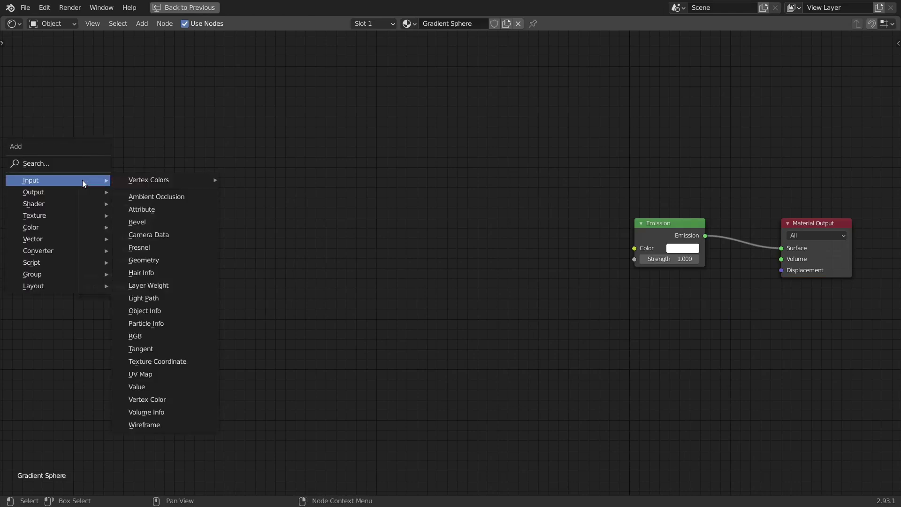
{"action": "mouse_move", "coordinate": [69, 239]}
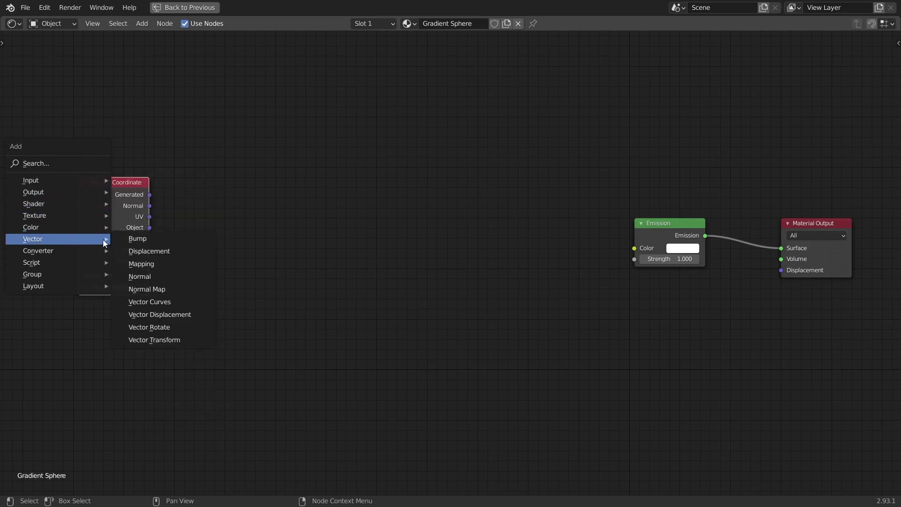
{"action": "left_click", "coordinate": [149, 265]}
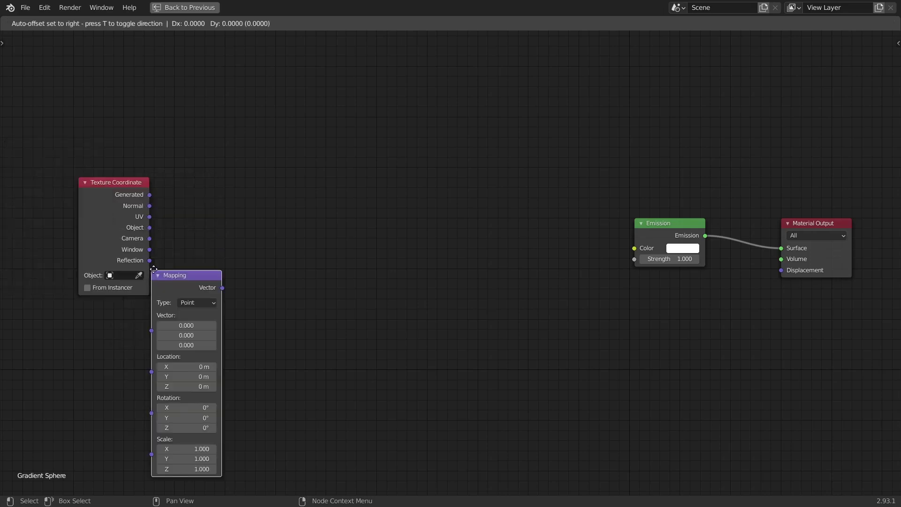
{"action": "left_click", "coordinate": [223, 171]}
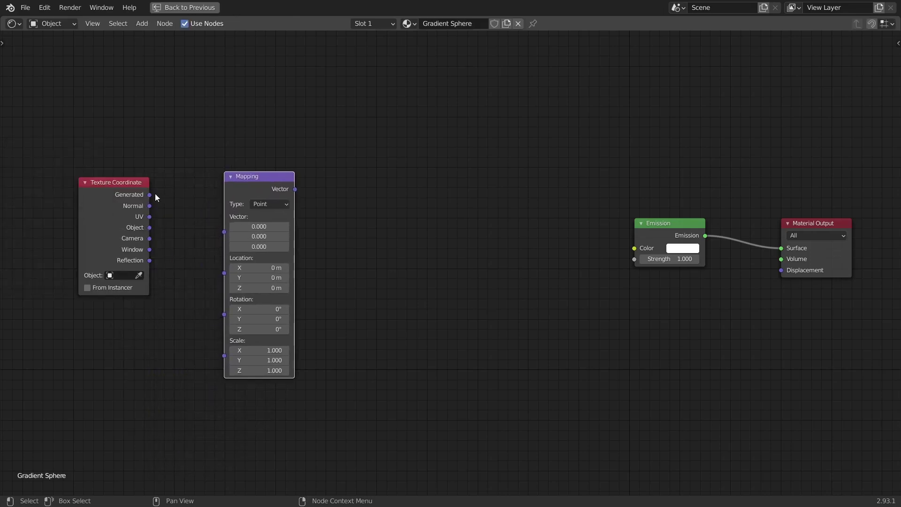
{"action": "left_click", "coordinate": [156, 227]}
{"action": "left_click_drag", "start_coordinate": [157, 227], "coordinate": [220, 232]}
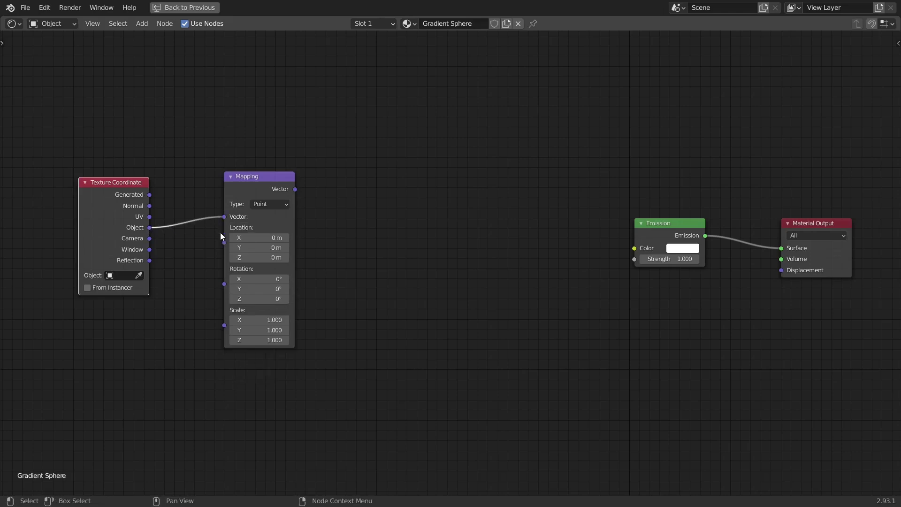
- Add a Gradient Texture node right of Mapping, linked from Mapping's Vector output
{"action": "key", "text": "shift+a"}
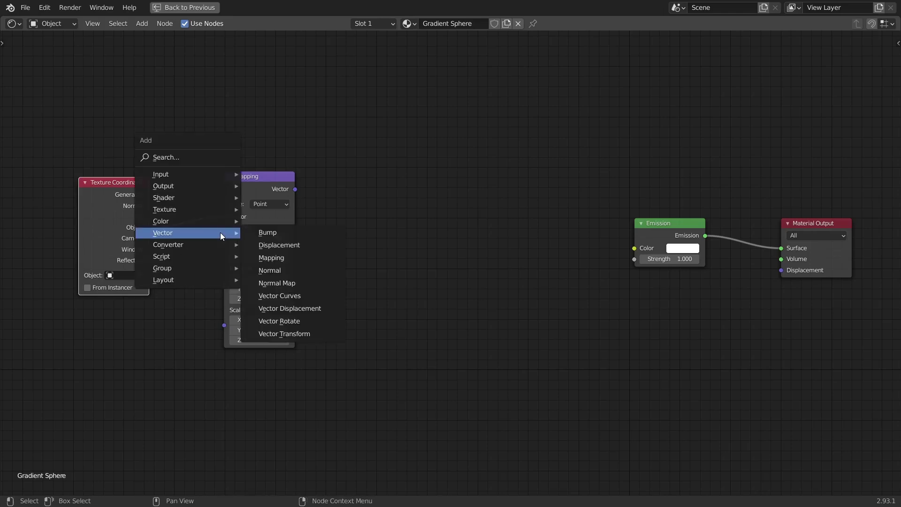
{"action": "mouse_move", "coordinate": [208, 208]}
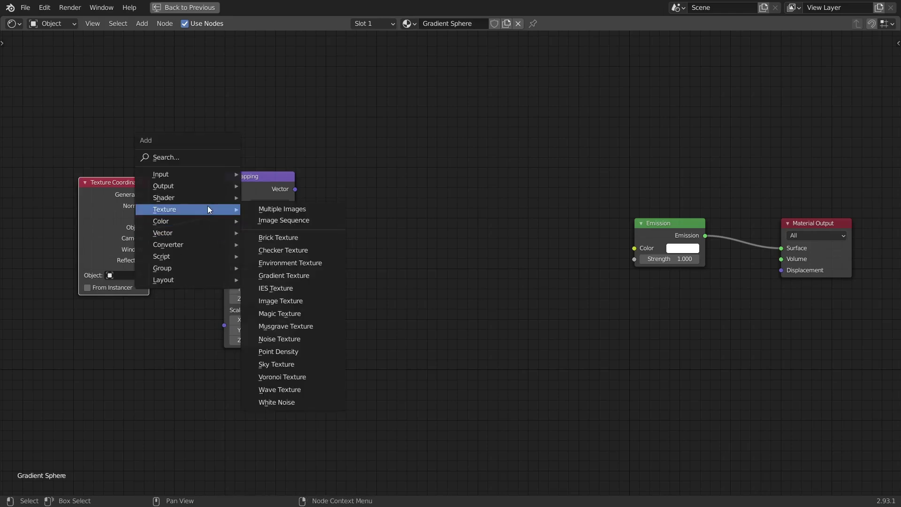
{"action": "left_click", "coordinate": [281, 275]}
{"action": "left_click", "coordinate": [364, 205]}
{"action": "left_click_drag", "start_coordinate": [295, 189], "coordinate": [357, 260]}
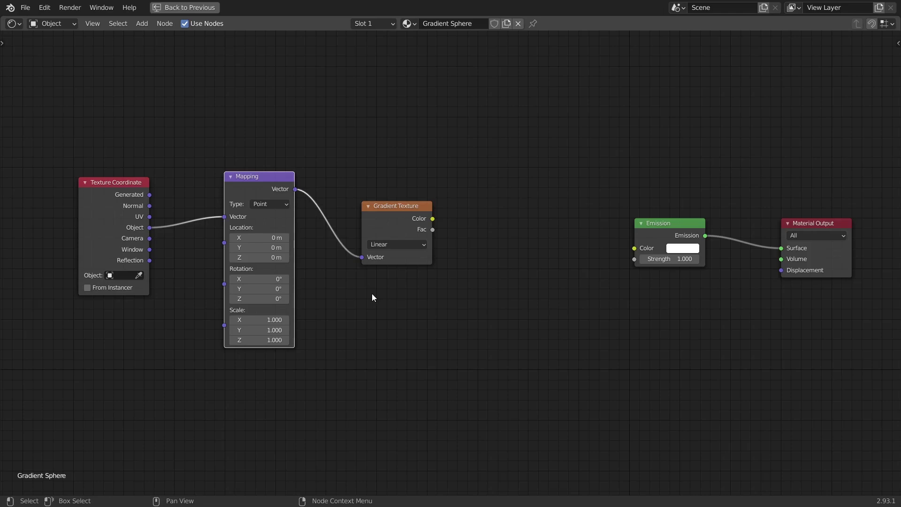
- Add a ColorRamp linking Gradient Texture Color to Fac and its Color to Emission Color
{"action": "key", "text": "shift"}
{"action": "key", "text": "shift+a"}
{"action": "mouse_move", "coordinate": [372, 294]}
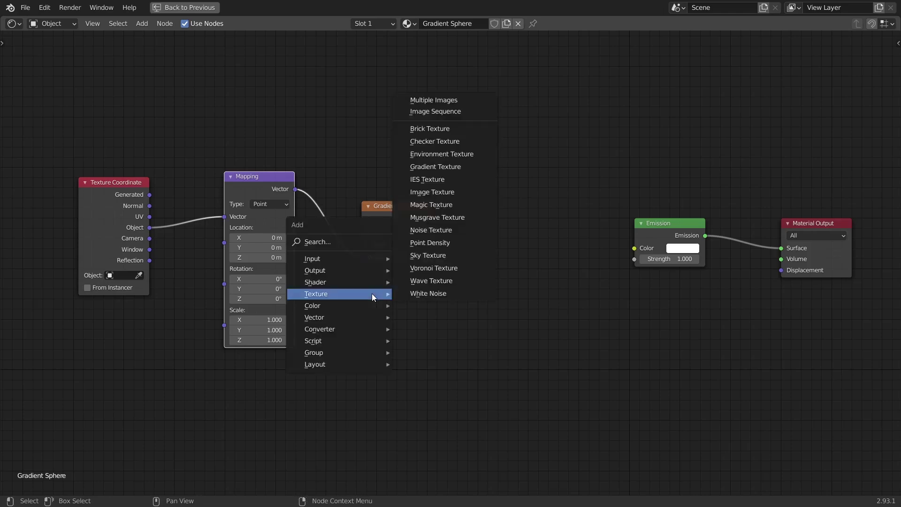
{"action": "mouse_move", "coordinate": [354, 329]}
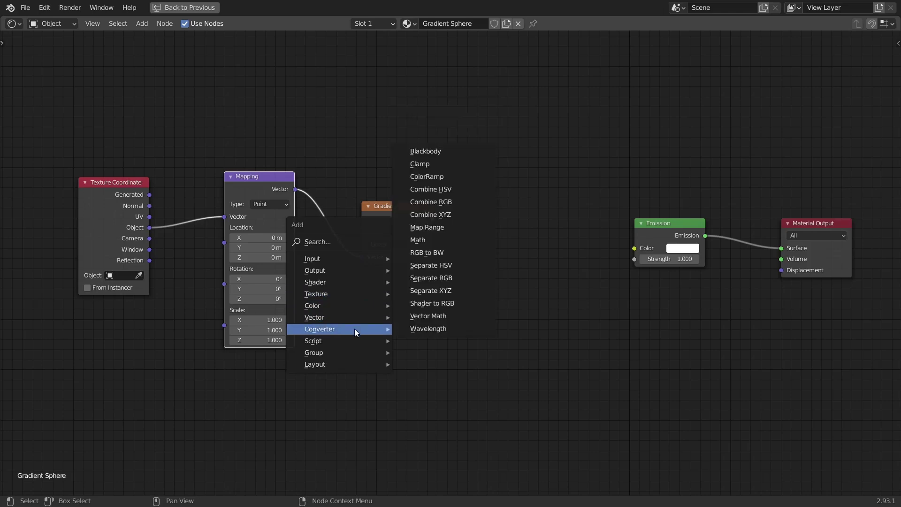
{"action": "left_click", "coordinate": [429, 178]}
{"action": "left_click", "coordinate": [476, 194]}
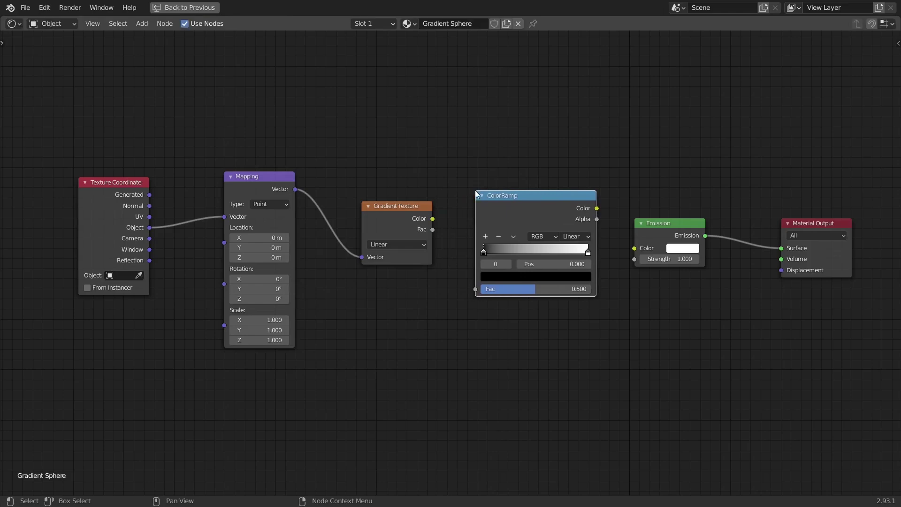
{"action": "left_click_drag", "start_coordinate": [432, 218], "coordinate": [441, 226]}
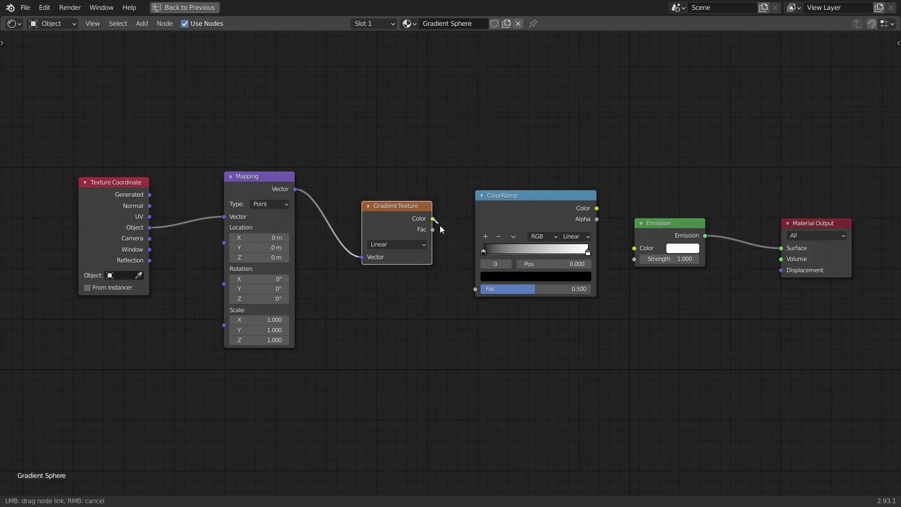
{"action": "left_click_drag", "start_coordinate": [469, 282], "coordinate": [473, 288]}
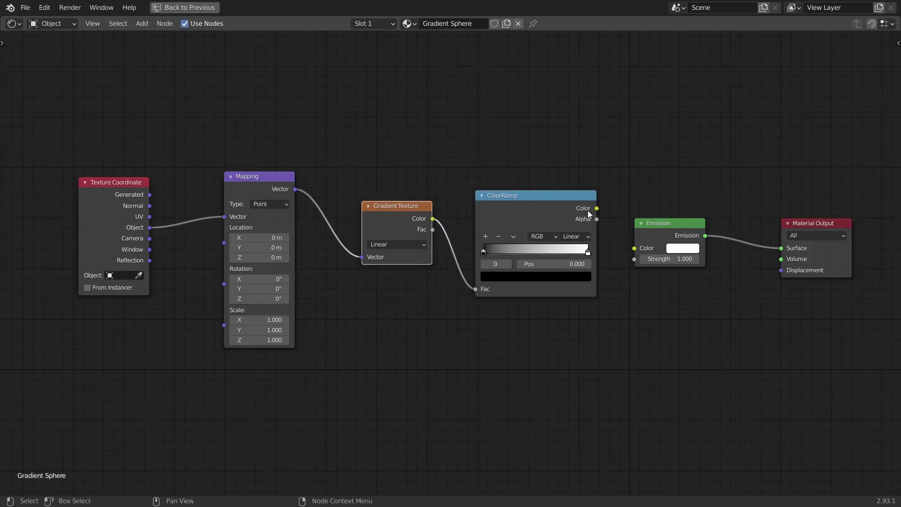
{"action": "left_click_drag", "start_coordinate": [597, 208], "coordinate": [631, 249]}
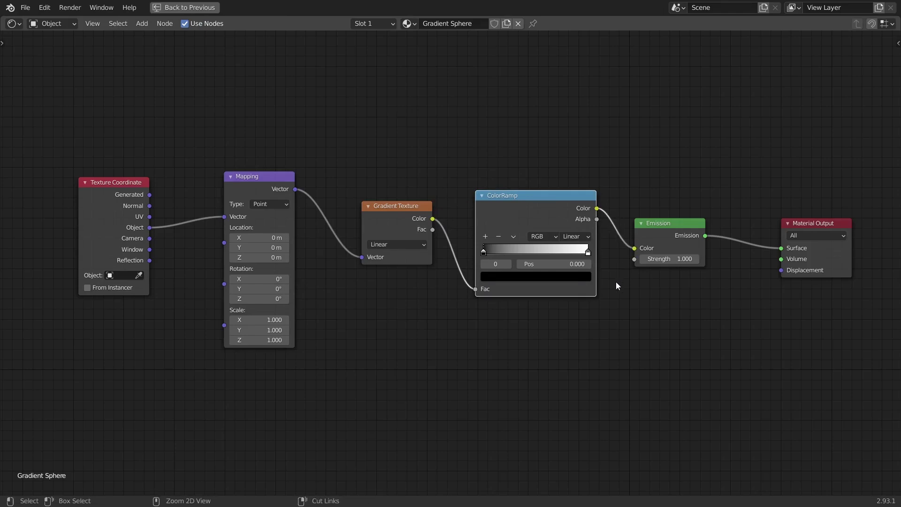
- Restore the full layout and set the Mapping node's Rotation Y to 90°
{"action": "key", "text": "ctrl+space"}
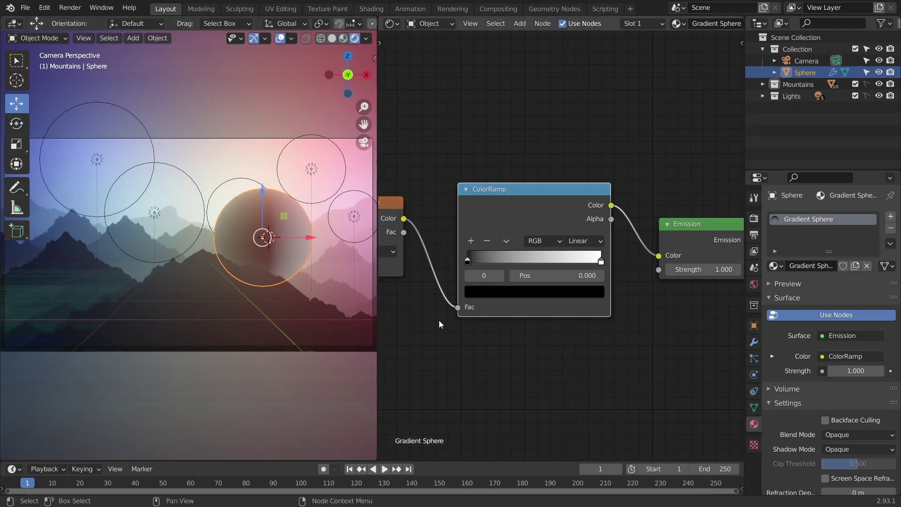
{"action": "middle_click_drag", "start_coordinate": [424, 302], "coordinate": [689, 305]}
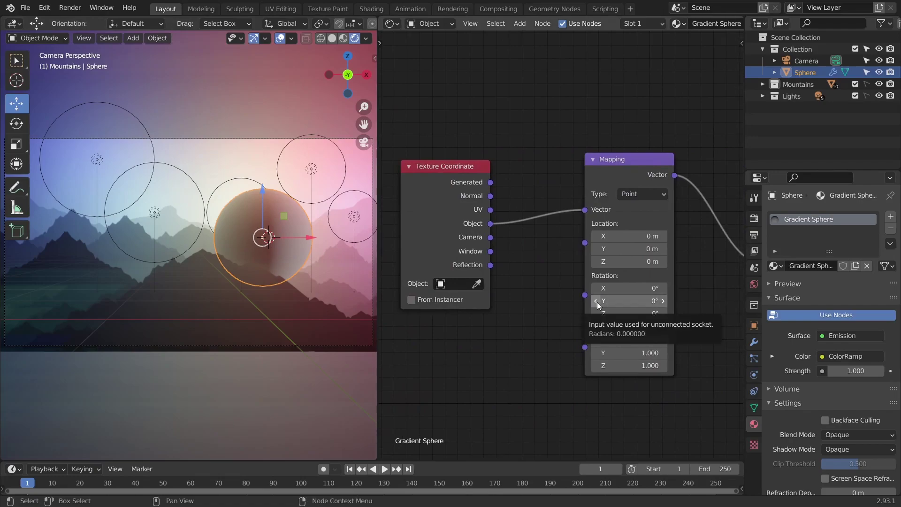
{"action": "left_click", "coordinate": [631, 303]}
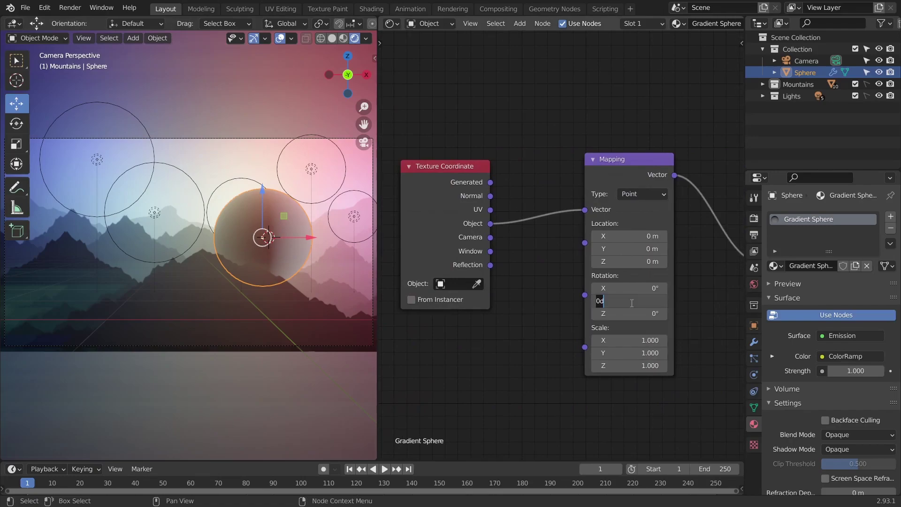
{"action": "type", "text": "90"}
{"action": "key", "text": "Return"}
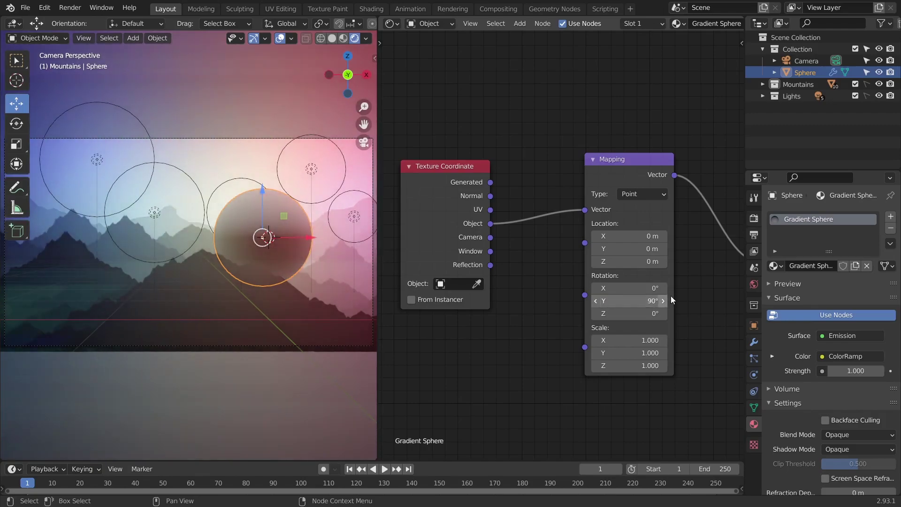
{"action": "middle_click_drag", "start_coordinate": [692, 287], "coordinate": [439, 348]}
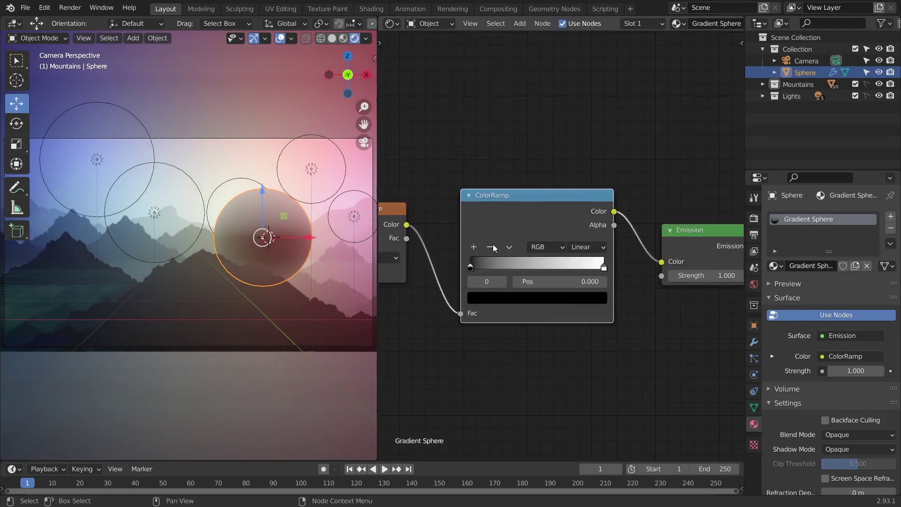
- Add a middle stop to the ColorRamp and set the right stop to yellow-orange
{"action": "left_click", "coordinate": [479, 247]}
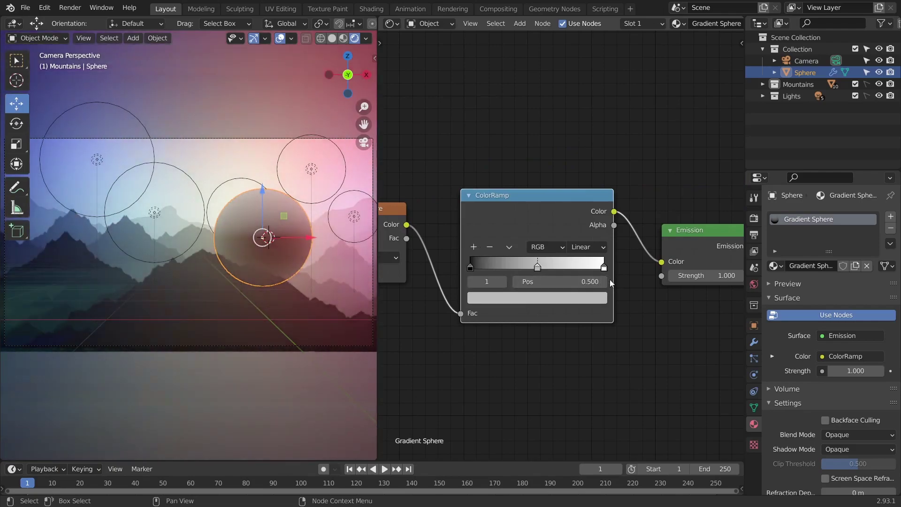
{"action": "left_click", "coordinate": [605, 267]}
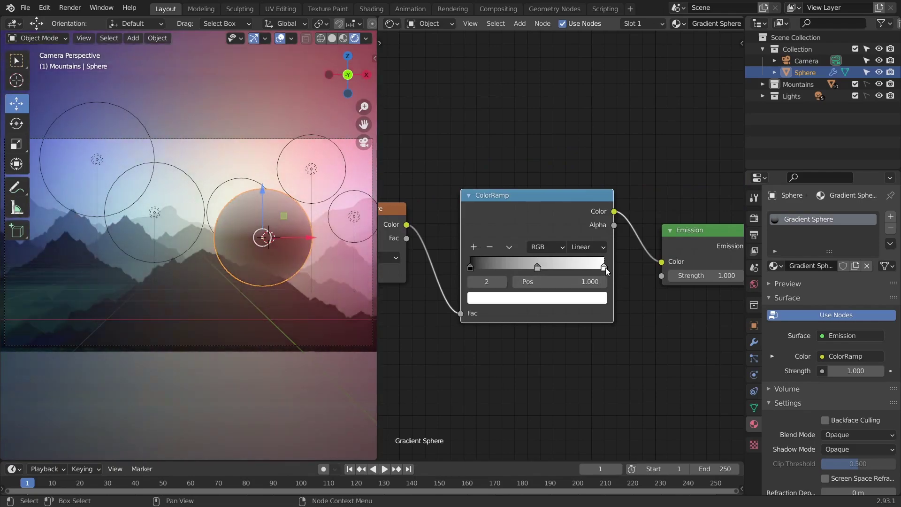
{"action": "left_click", "coordinate": [577, 299]}
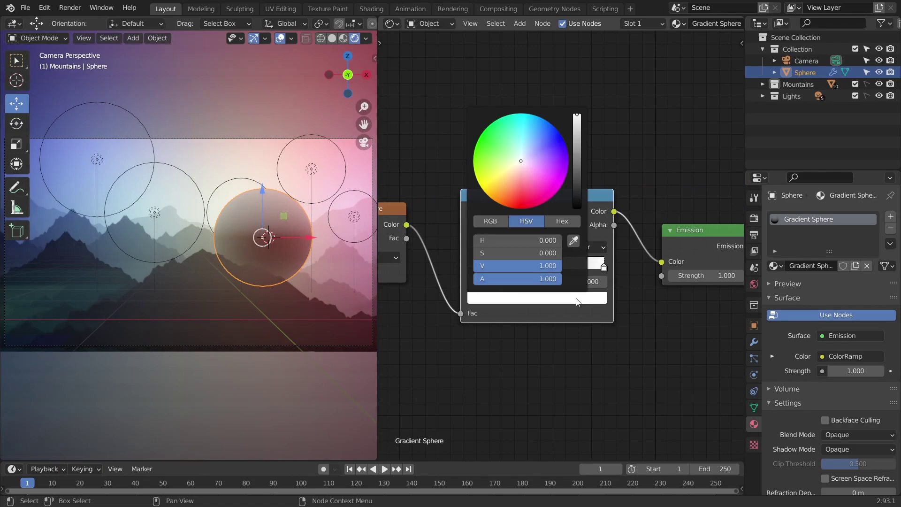
{"action": "left_click", "coordinate": [495, 188]}
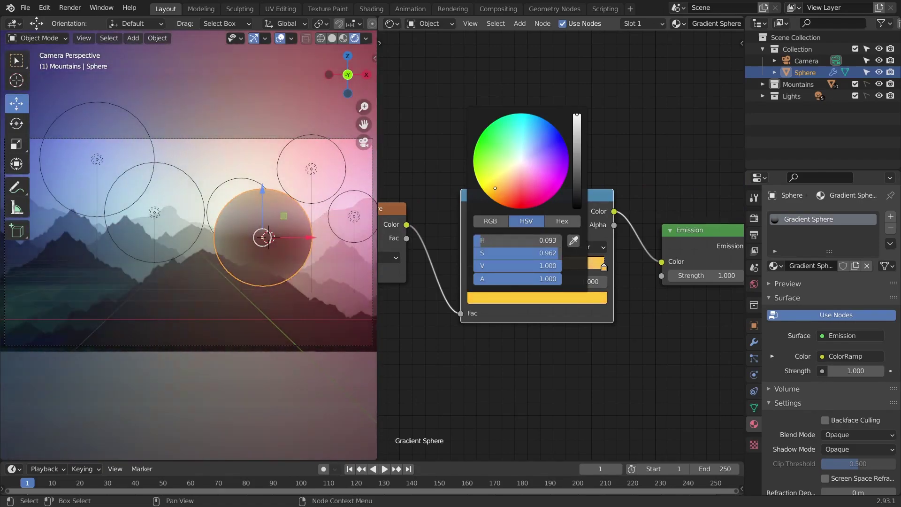
- Colour the middle ramp stop red and the left stop bright magenta
{"action": "left_click", "coordinate": [538, 266]}
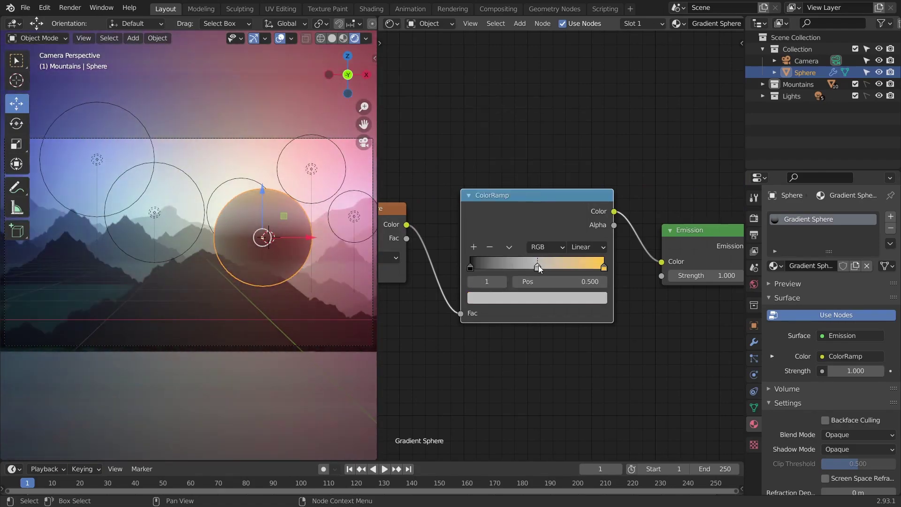
{"action": "left_click", "coordinate": [544, 298]}
{"action": "left_click", "coordinate": [522, 206]}
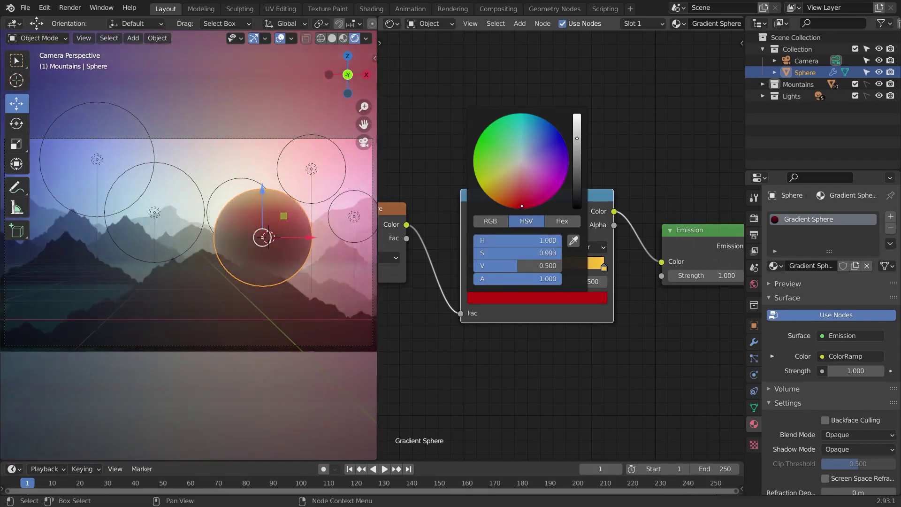
{"action": "left_click_drag", "start_coordinate": [522, 205], "coordinate": [520, 200]}
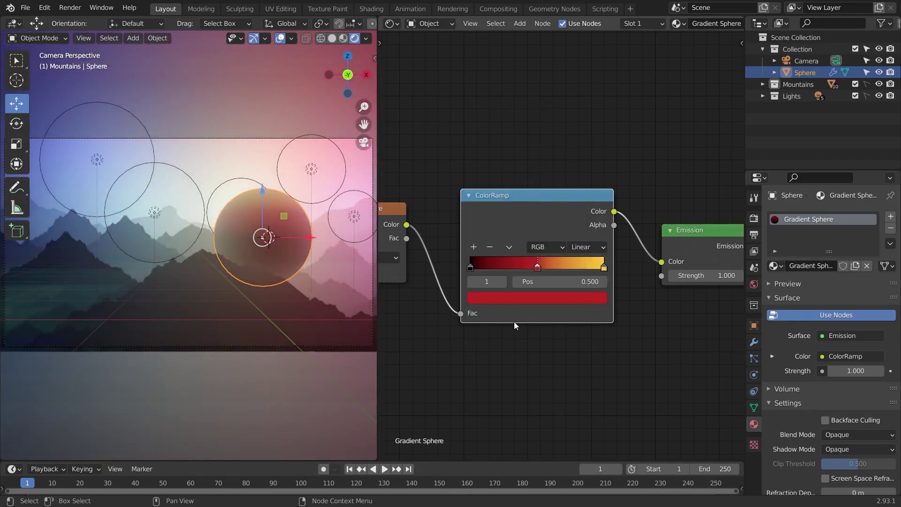
{"action": "left_click", "coordinate": [470, 266]}
{"action": "left_click", "coordinate": [484, 296]}
{"action": "left_click_drag", "start_coordinate": [568, 206], "coordinate": [577, 114]}
{"action": "left_click", "coordinate": [552, 189]}
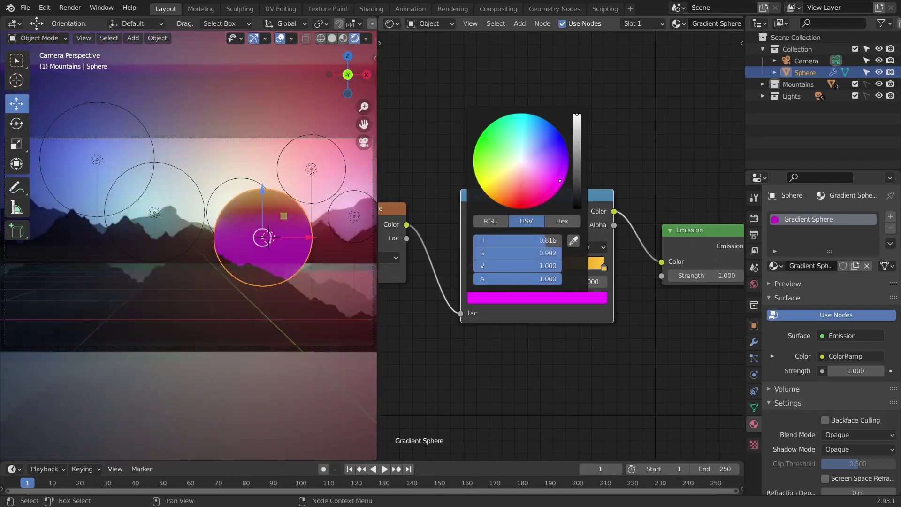
{"action": "left_click", "coordinate": [537, 267]}
{"action": "left_click", "coordinate": [535, 296]}
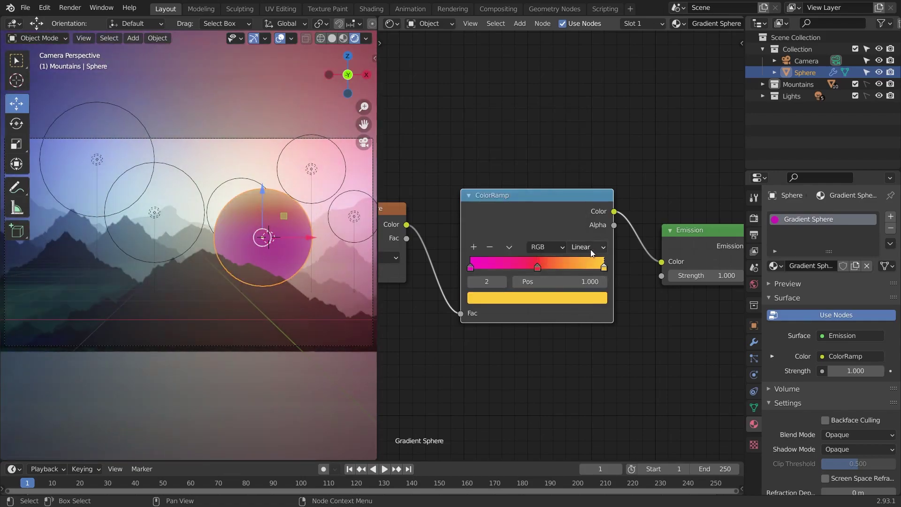
- Switch the ColorRamp interpolation from Linear to B-Spline
{"action": "left_click", "coordinate": [591, 247]}
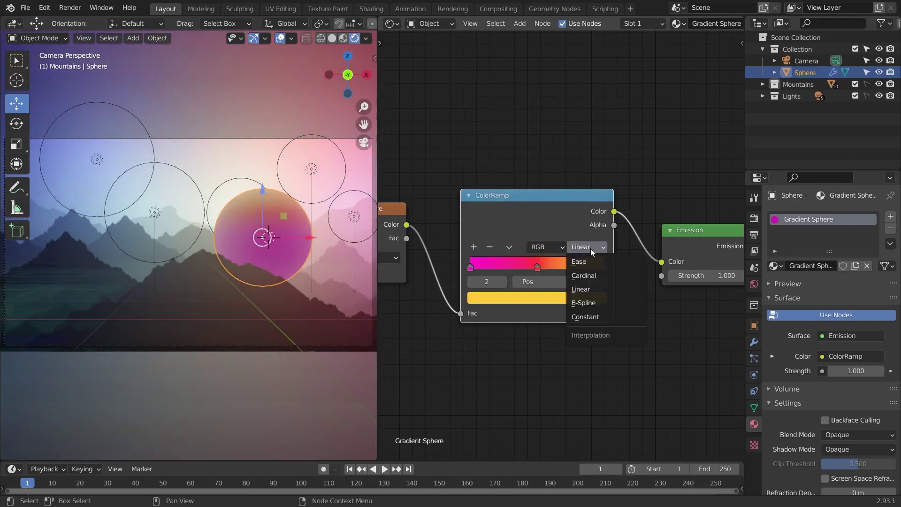
{"action": "left_click", "coordinate": [598, 301]}
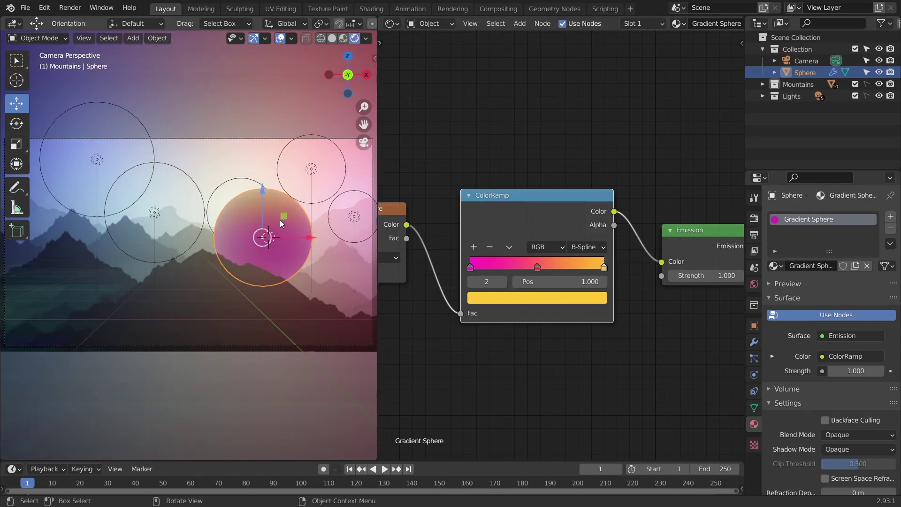
- Set the Mapping node's Location X to 0.5 m
{"action": "middle_click_drag", "start_coordinate": [426, 246], "coordinate": [729, 237]}
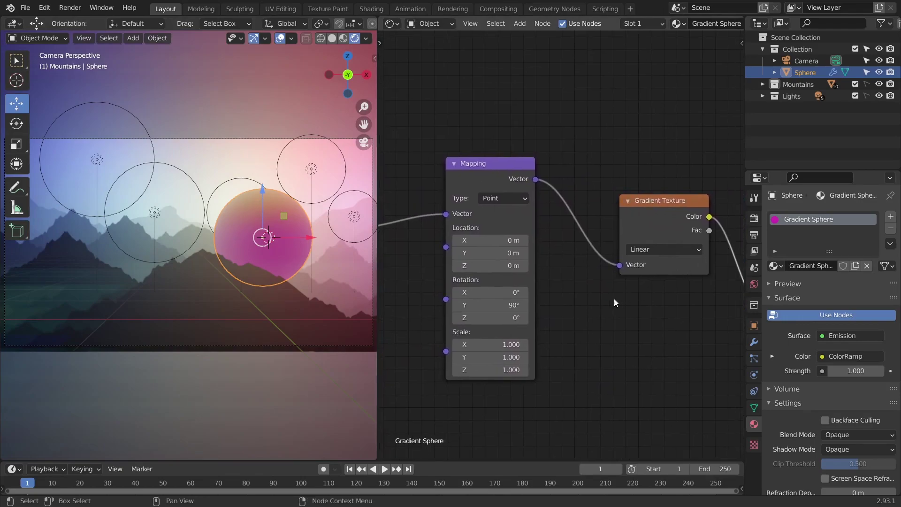
{"action": "left_click_drag", "start_coordinate": [490, 240], "coordinate": [507, 240]}
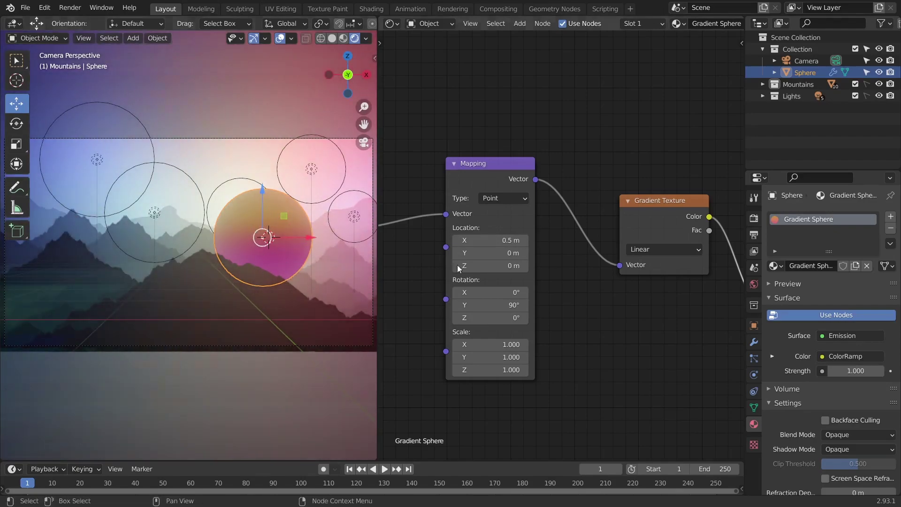
{"action": "middle_click_drag", "start_coordinate": [628, 312], "coordinate": [416, 306]}
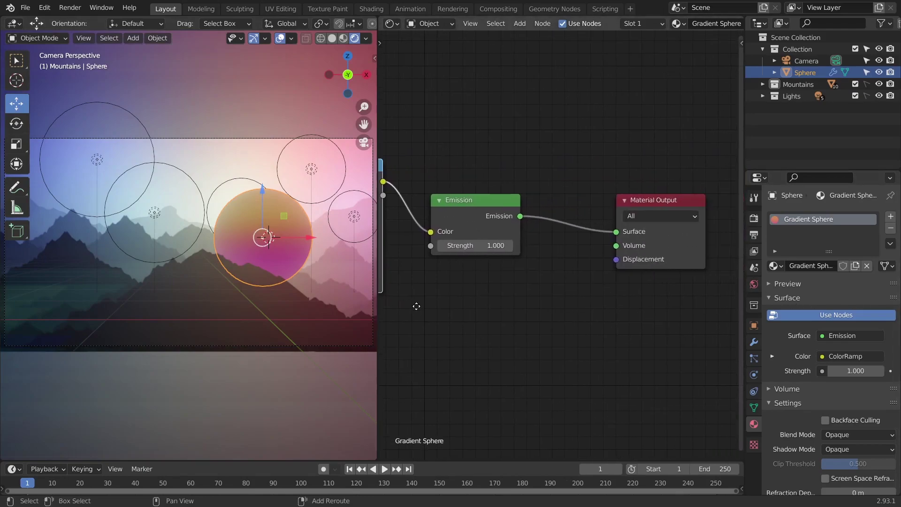
- Set the Emission node's Strength to 2
{"action": "left_click", "coordinate": [506, 251]}
{"action": "type", "text": "2"}
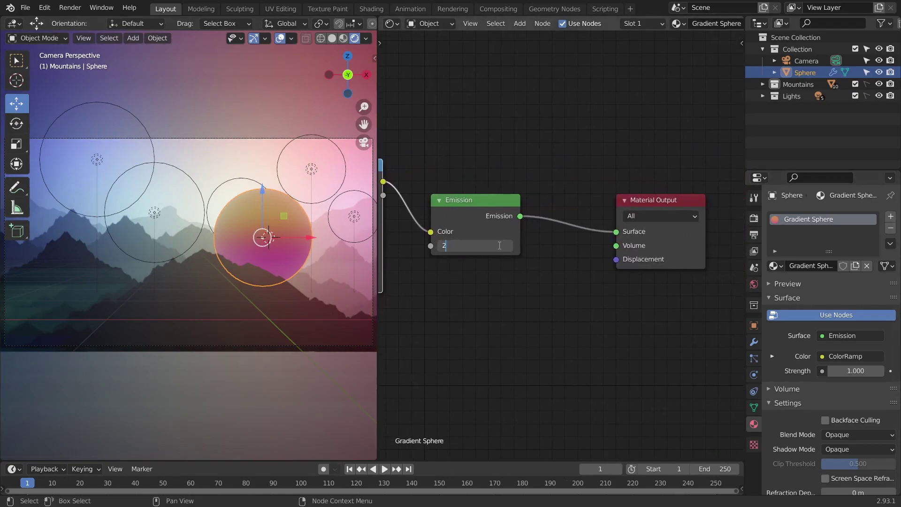
{"action": "key", "text": "Return"}
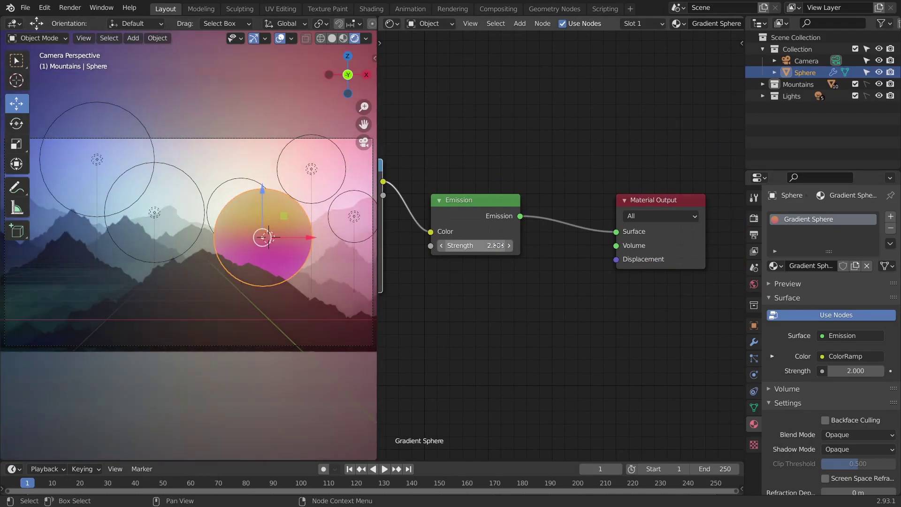